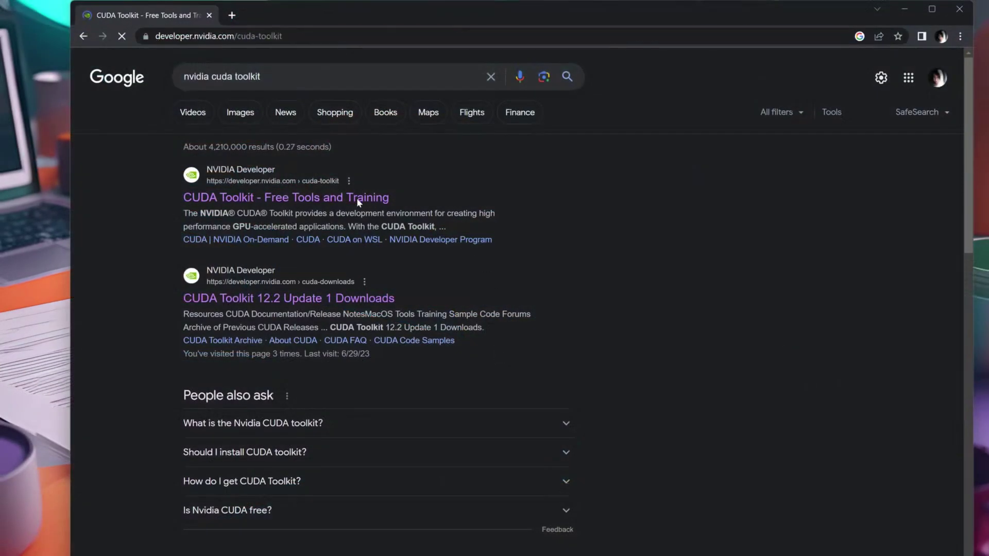
Step: Scroll the Microsoft Store results and open the Python 3.10 app page
scroll(353, 227, down, 5)
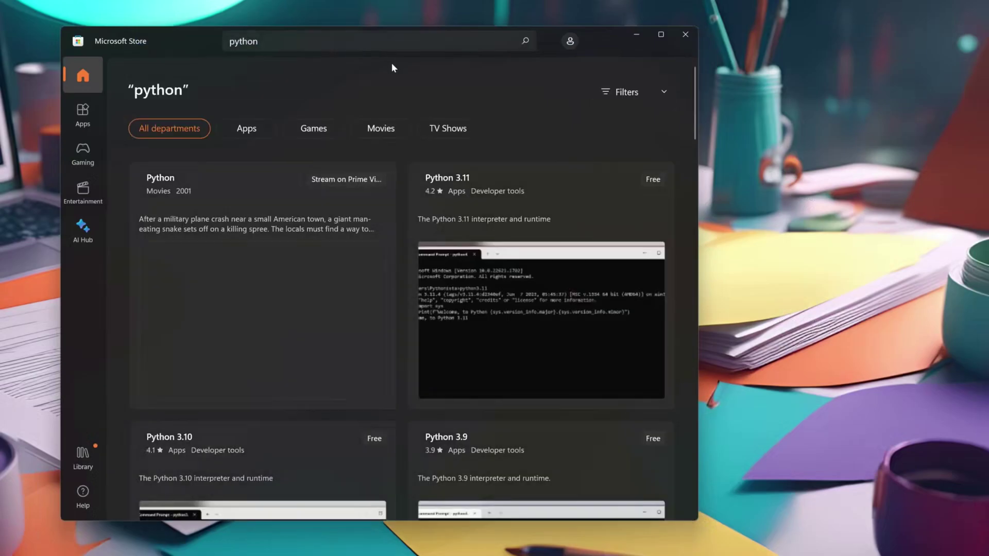
scroll(363, 145, down, 3)
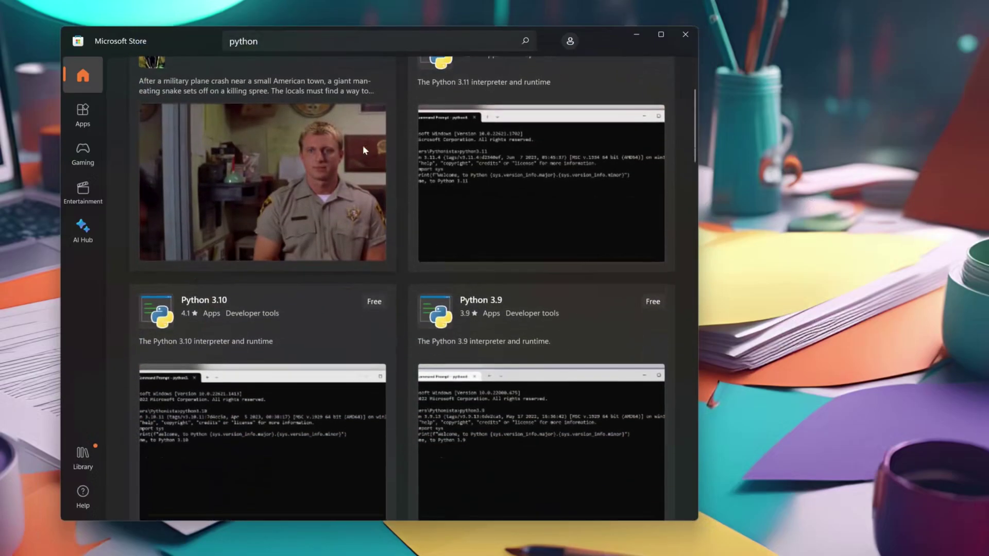
click(336, 322)
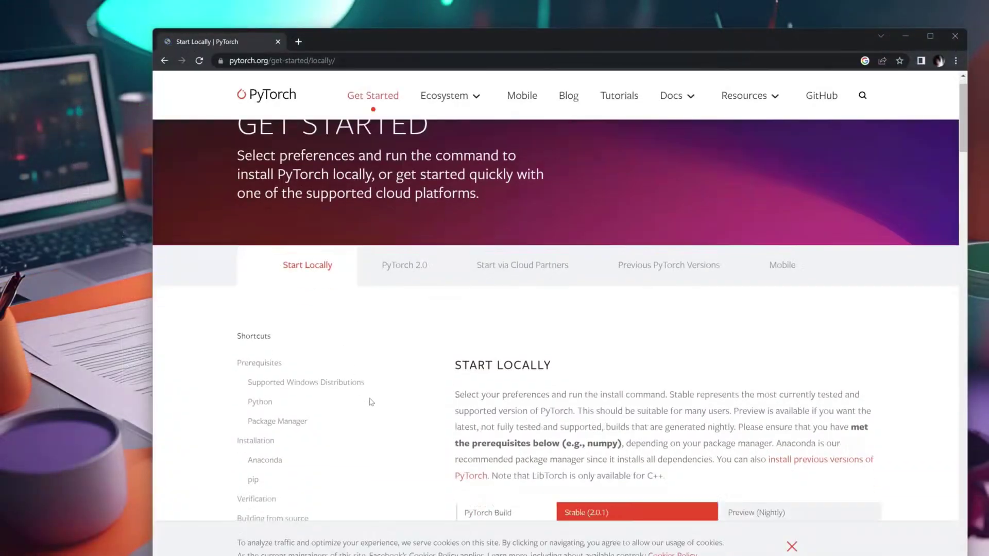
Step: On pytorch.org, pick CUDA 11.8 and copy the generated pip install command
scroll(369, 400, down, 4)
click(659, 367)
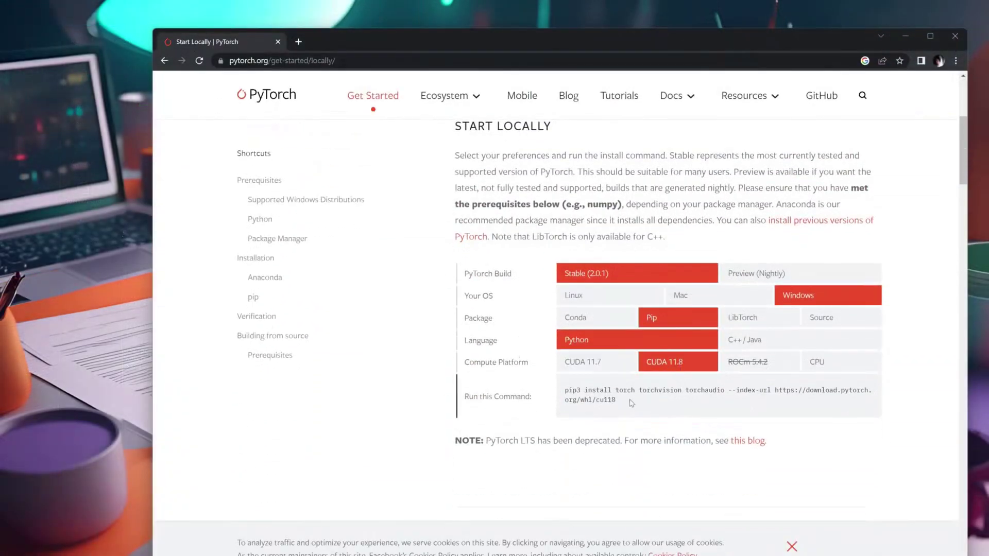
drag(631, 402, 562, 396)
key(ctrl+c)
Step: Launch Windows PowerShell and paste the PyTorch pip install command
key(super)
text(power)
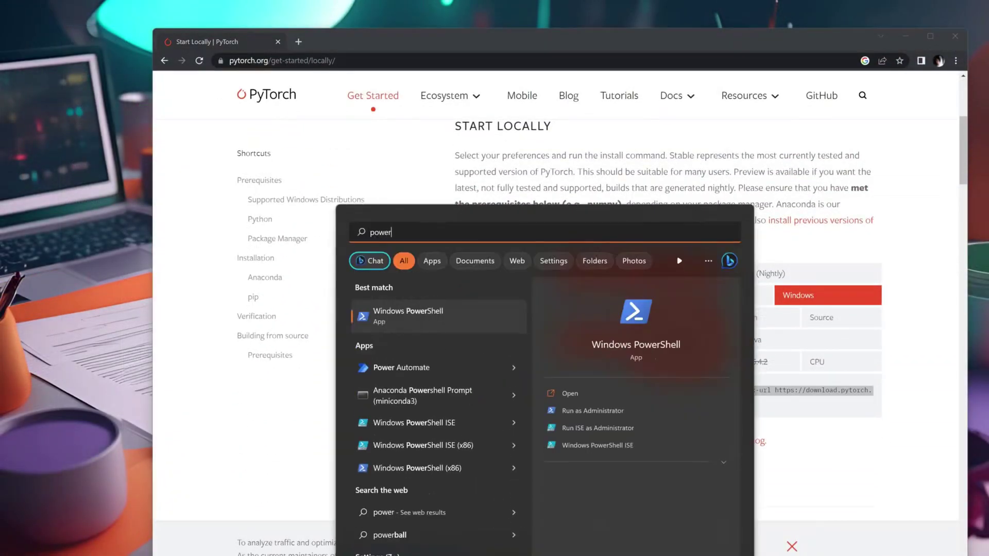
click(459, 327)
scroll(403, 304, up, 2)
key(ctrl+v)
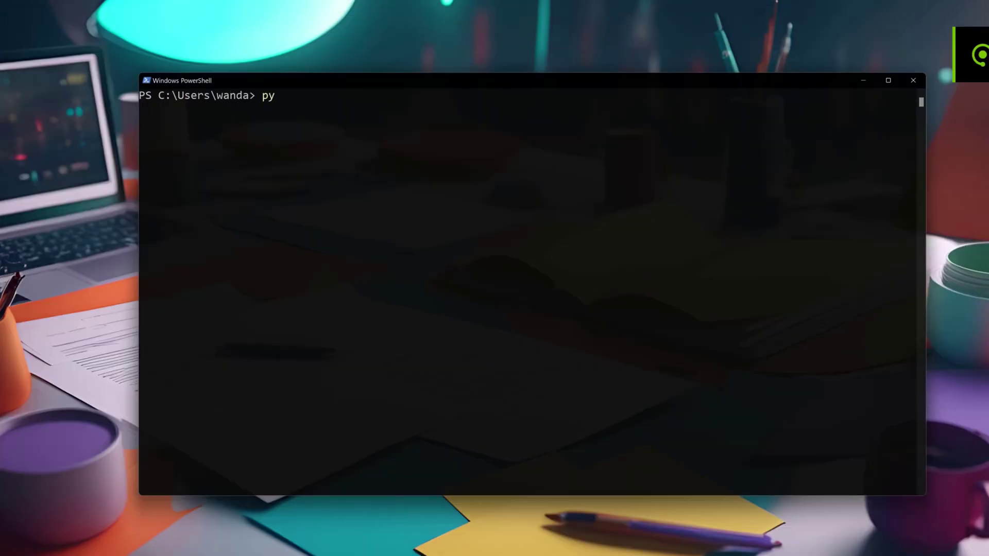
Step: Run python --version and nvcc --version, then paste the torch version check
text(thon)
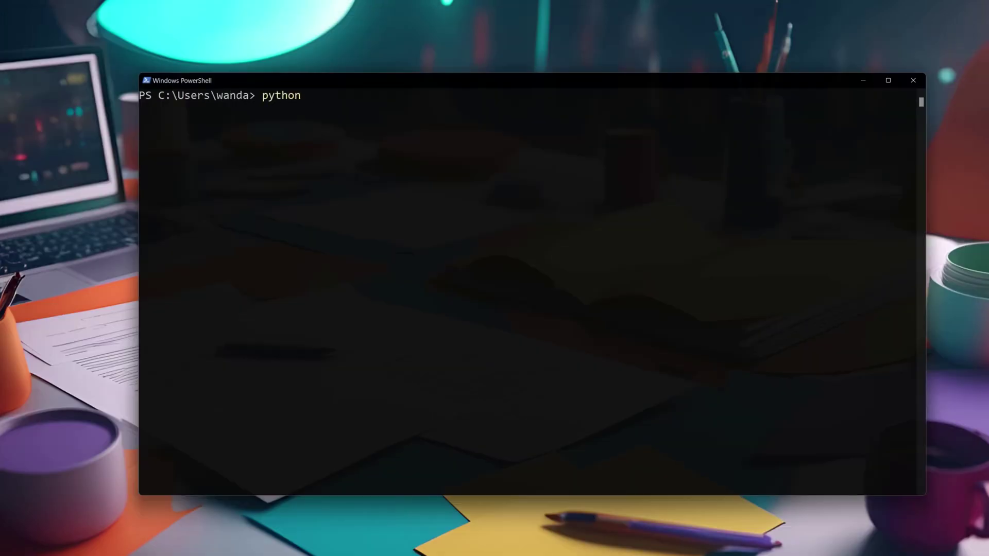
text( --version)
key(Return)
text(nvcc --ver)
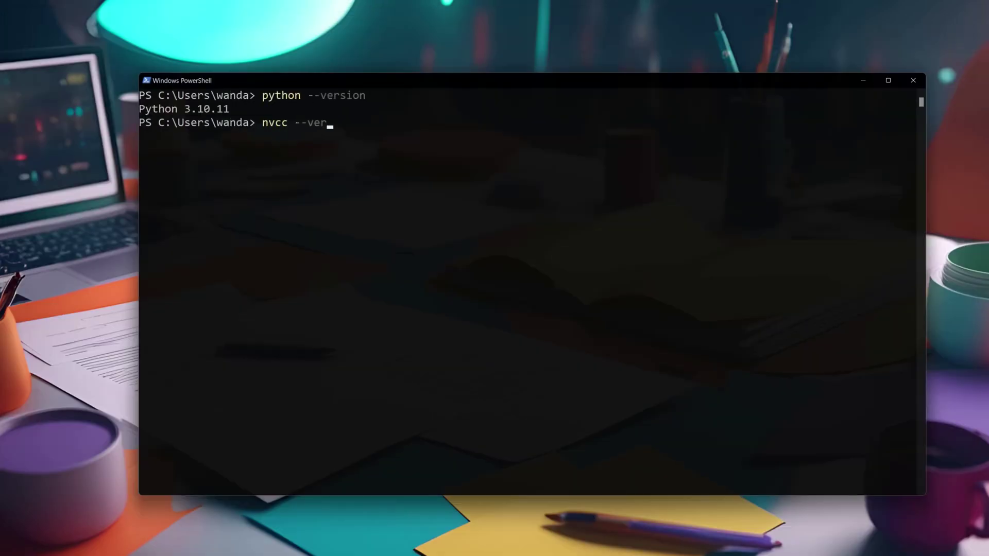
text(sion)
key(Return)
text(python -c "import torch; print(torch.__version__)")
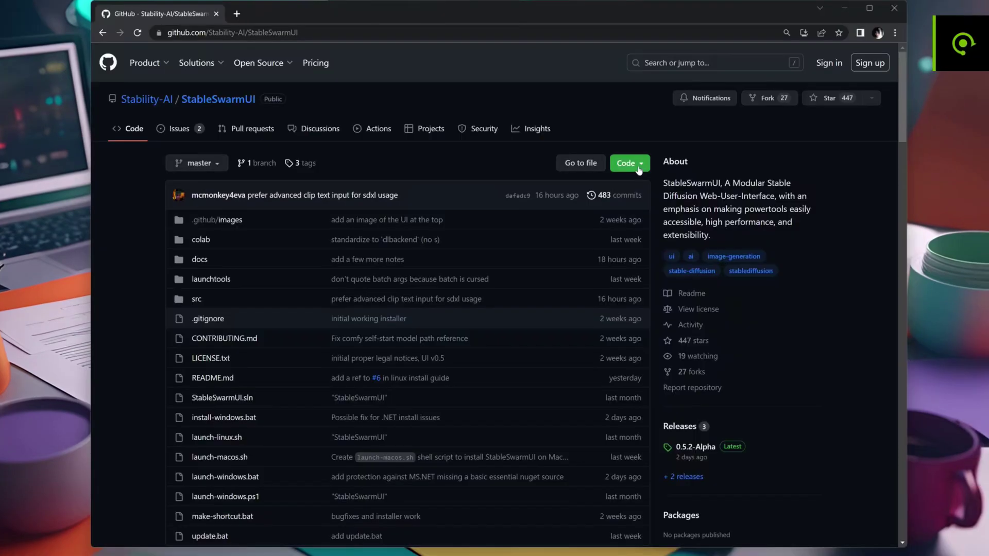
Step: Download the StableSwarmUI repository via Code > Download ZIP and open the download's menu
click(639, 169)
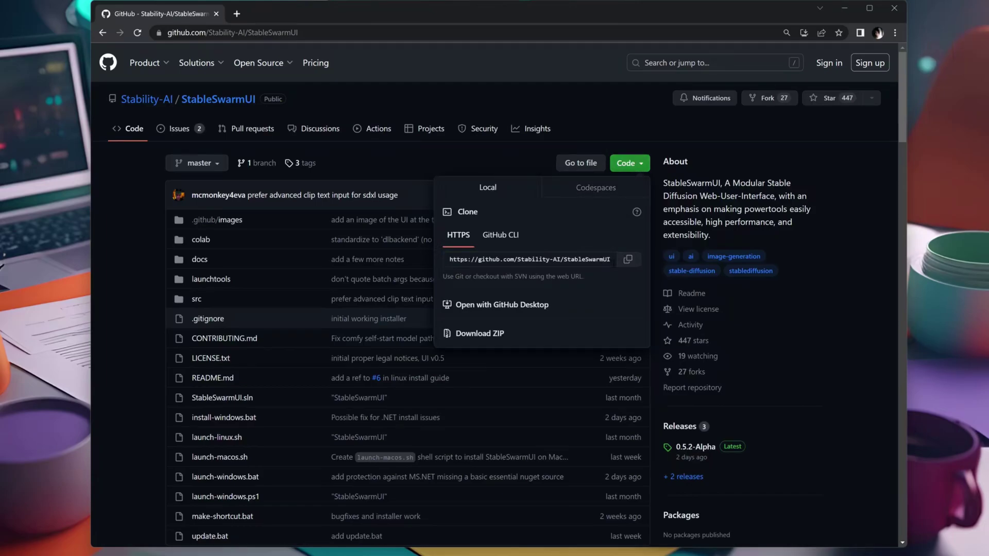
click(504, 339)
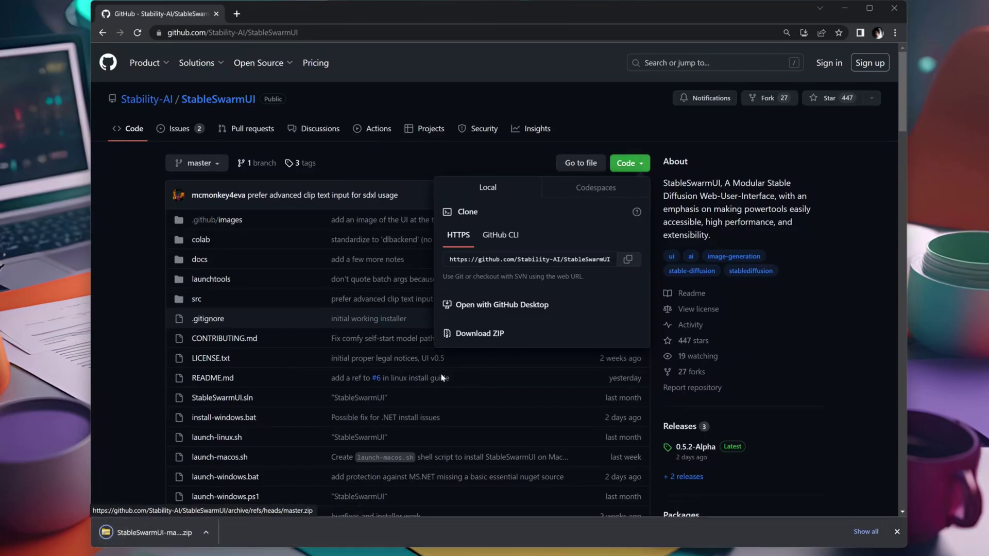
click(205, 534)
Step: Extract the StableSwarmUI-master zip into C:\AI and open the extracted folder
click(242, 492)
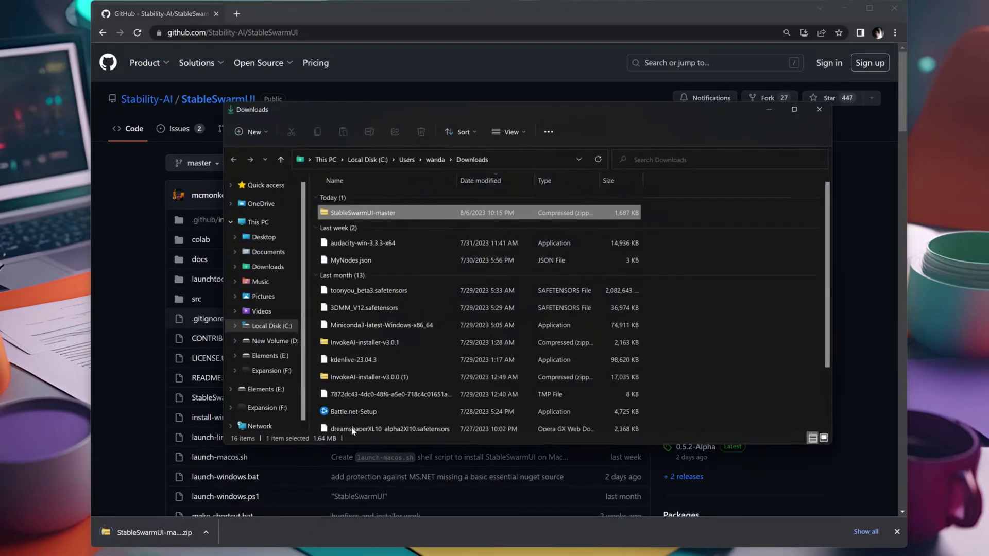
right_click(379, 217)
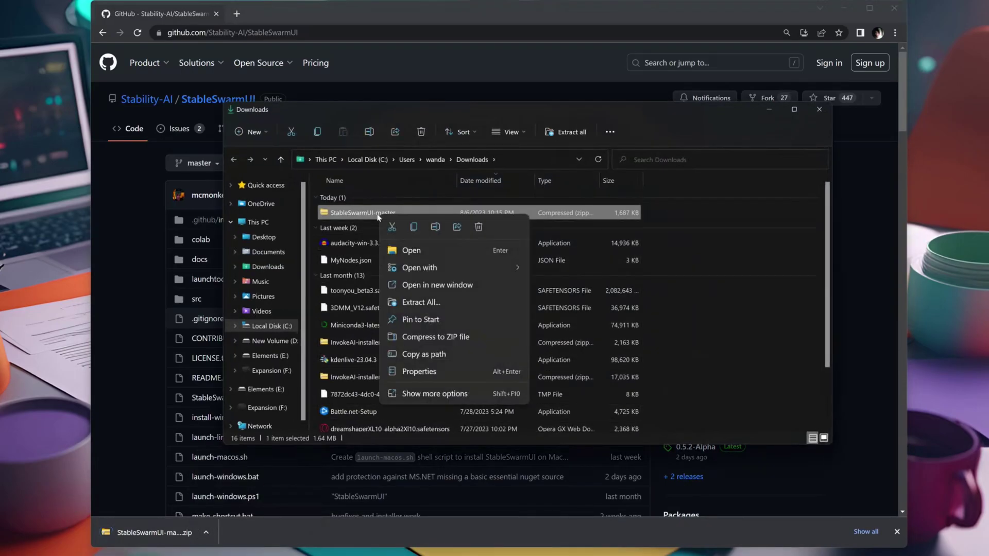
click(411, 251)
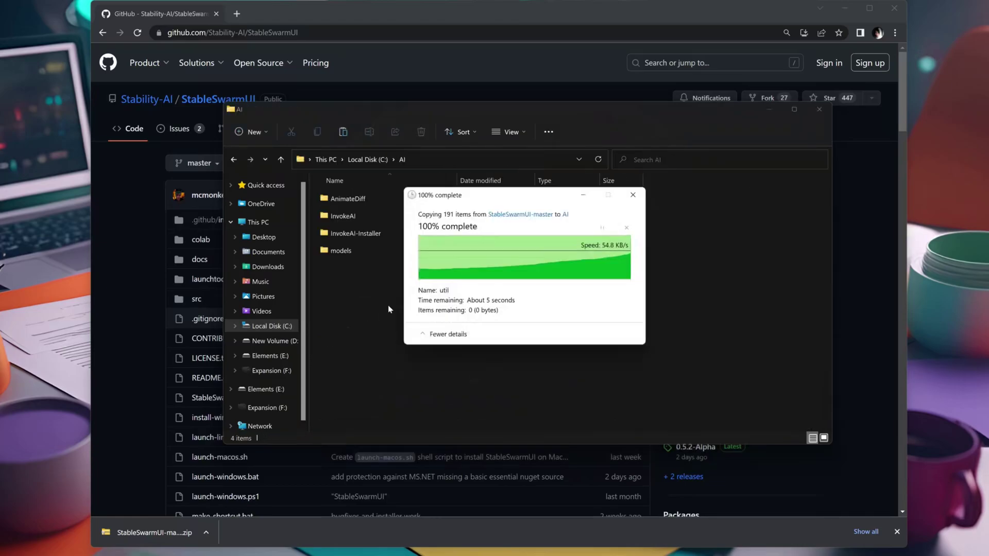
double_click(382, 268)
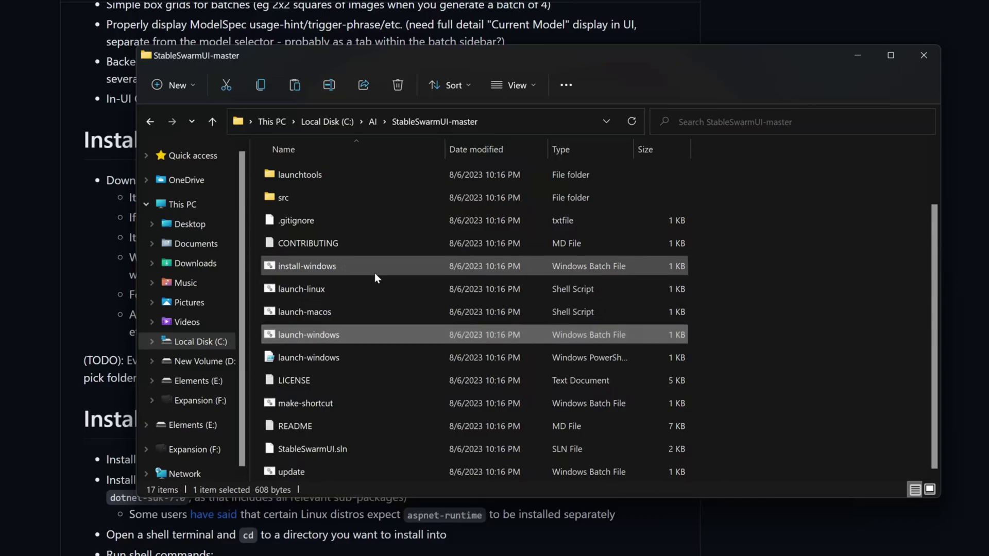
Step: Run install-windows.bat past the SmartScreen warning, then start launch-windows.bat
double_click(375, 273)
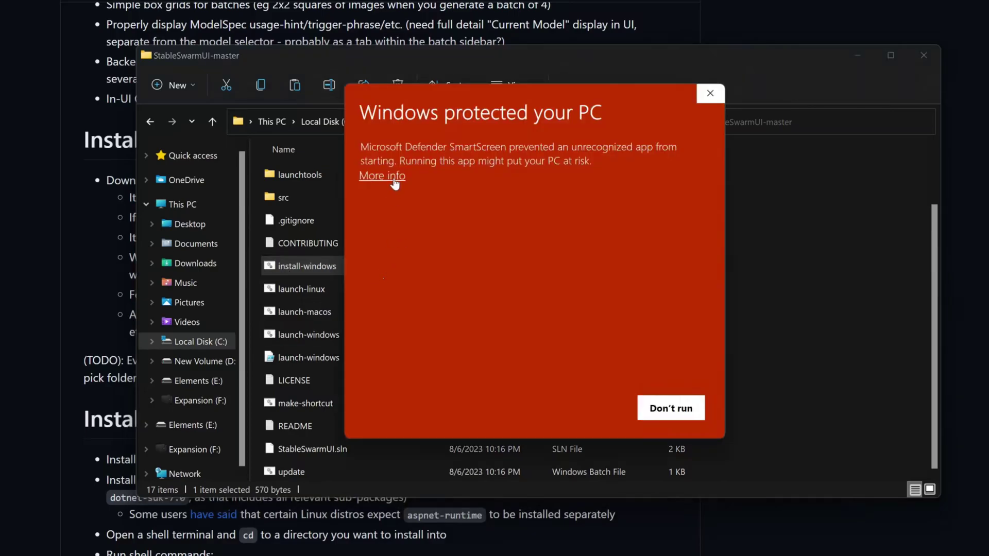
click(393, 177)
click(594, 404)
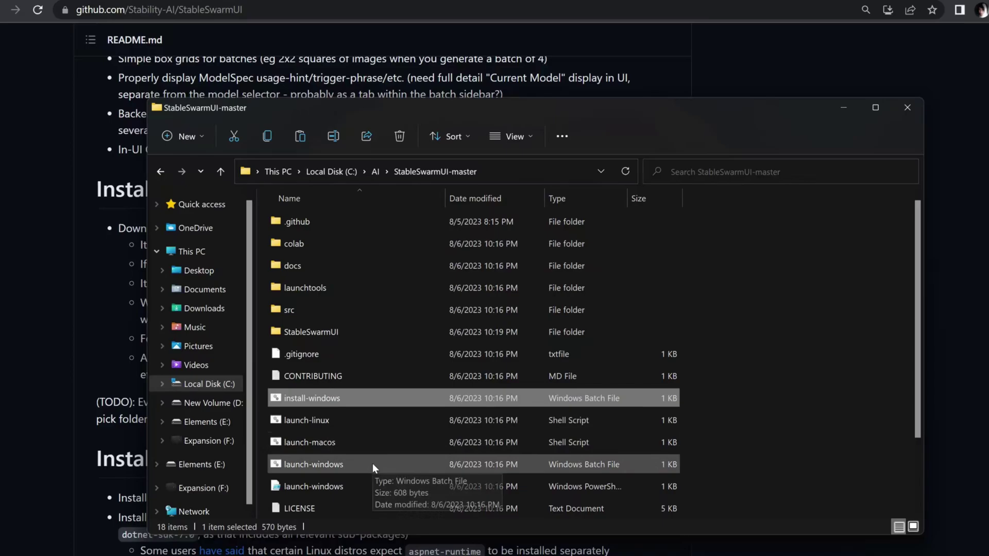
double_click(373, 464)
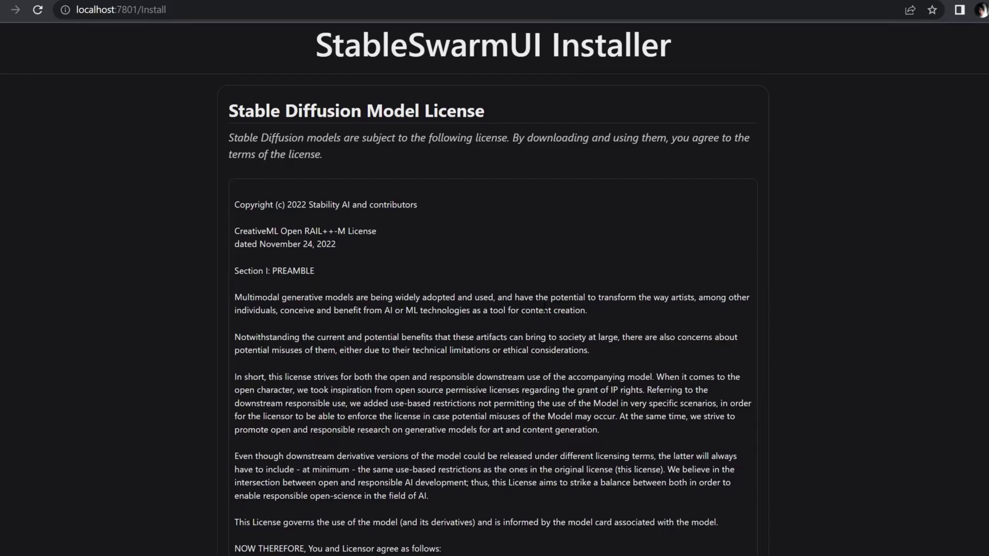
Step: Accept the license with the Dark Dreams theme and choose Just Yourself On This PC
key(ctrl+plus)
key(ctrl+plus)
scroll(543, 311, down, 9)
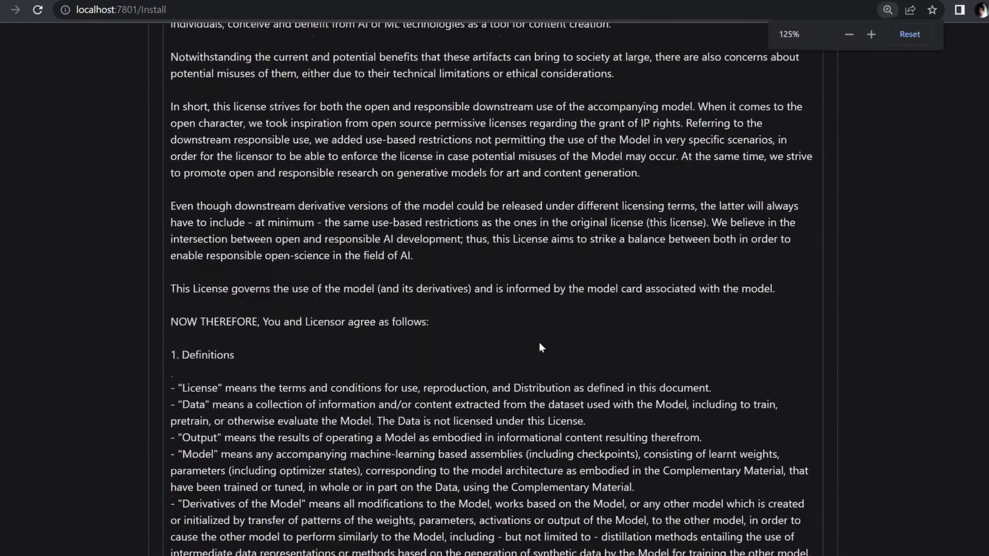
scroll(495, 288, down, 10)
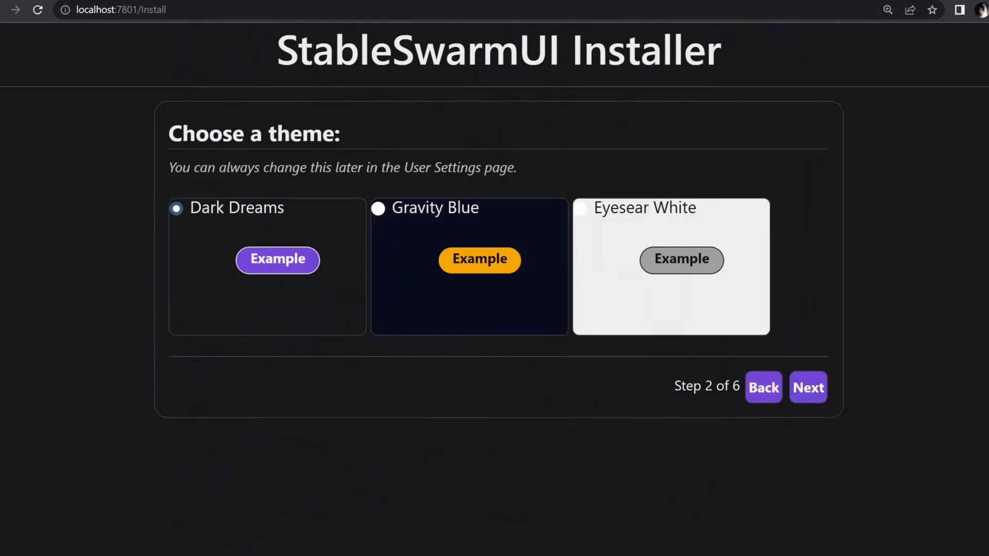
click(822, 392)
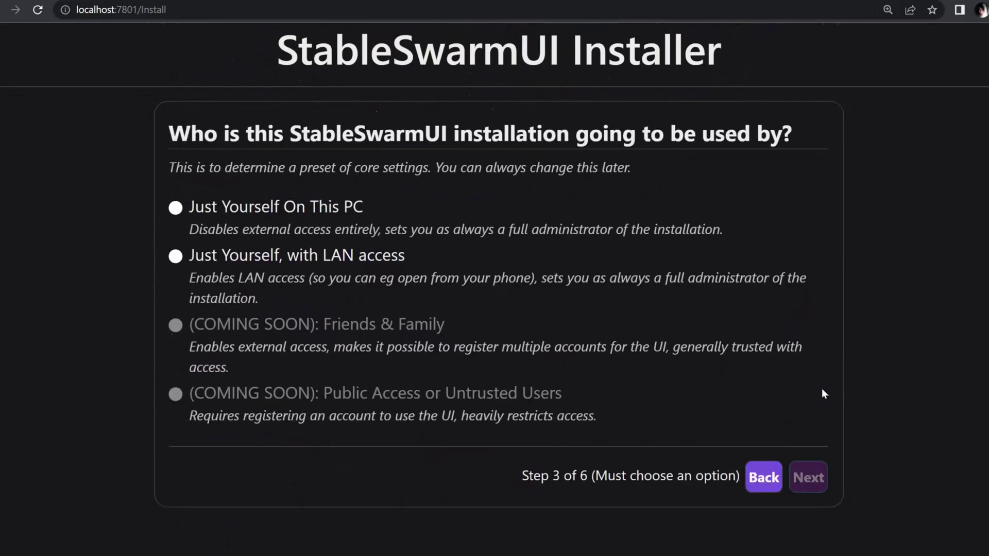
click(349, 211)
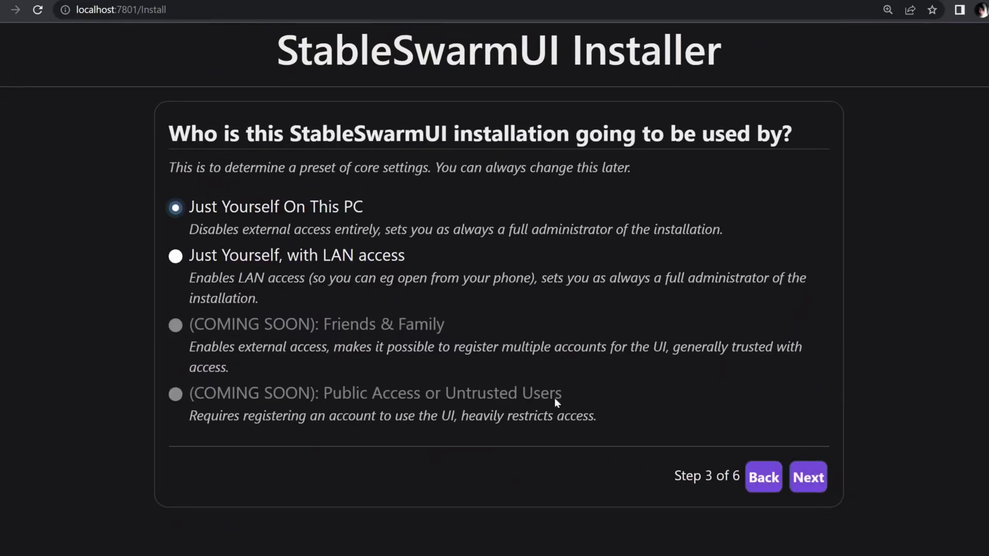
click(809, 479)
Step: Choose the local ComfyUI backend, add SDXL 1.0 Base and Refiner, and install
click(286, 296)
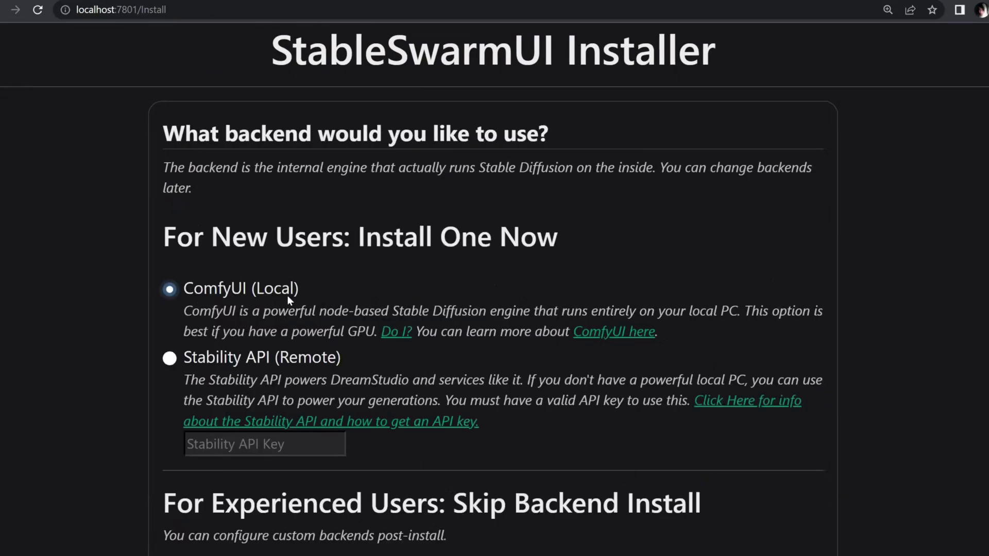
scroll(547, 468, down, 2)
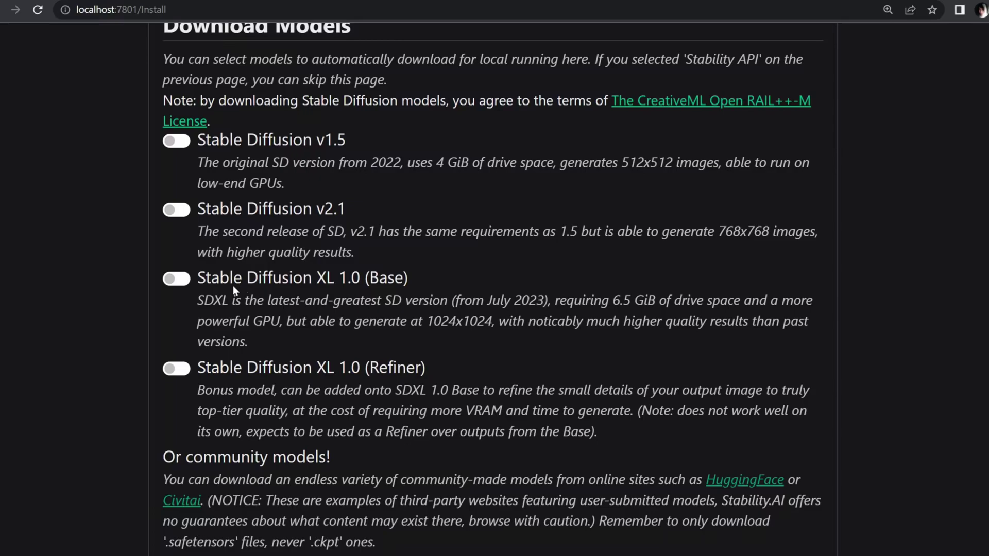
click(180, 281)
click(181, 369)
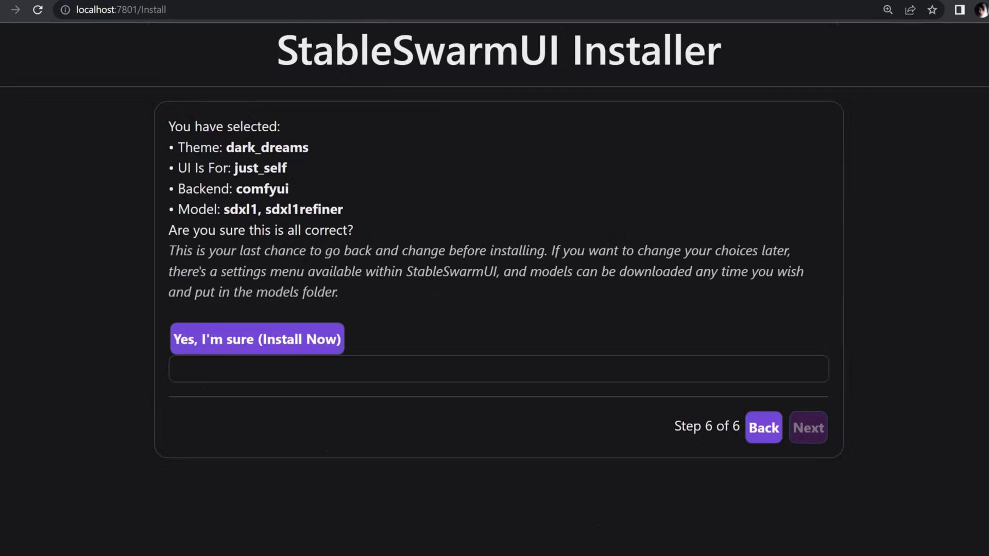
click(291, 350)
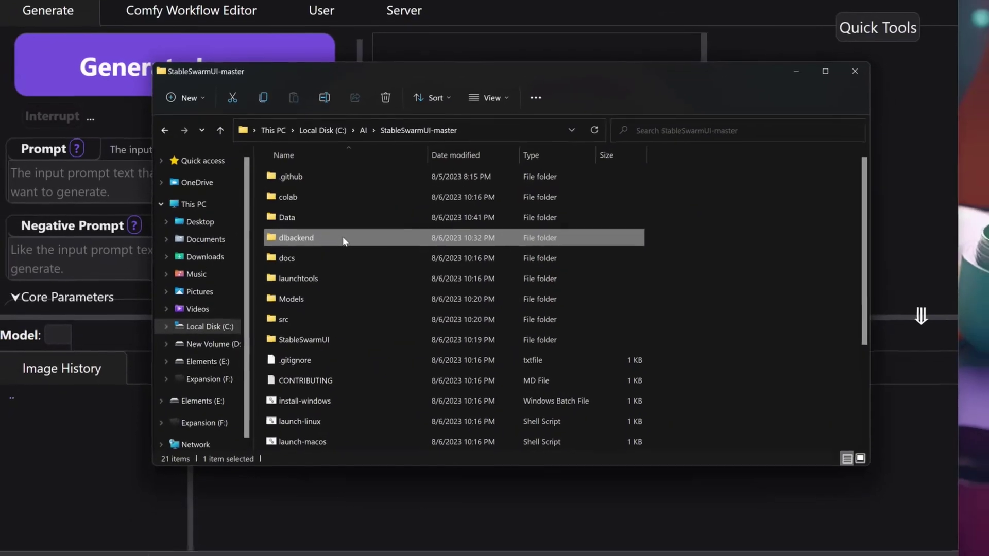
Step: Open dlbackend\comfy\ComfyUI and launch PowerShell there by typing powershell in the address bar
double_click(344, 241)
click(329, 182)
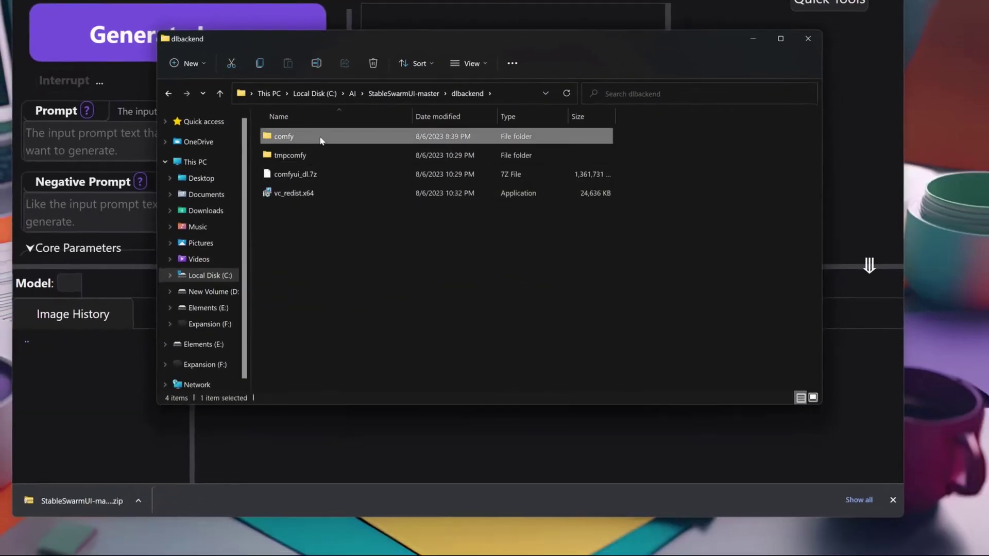
double_click(284, 137)
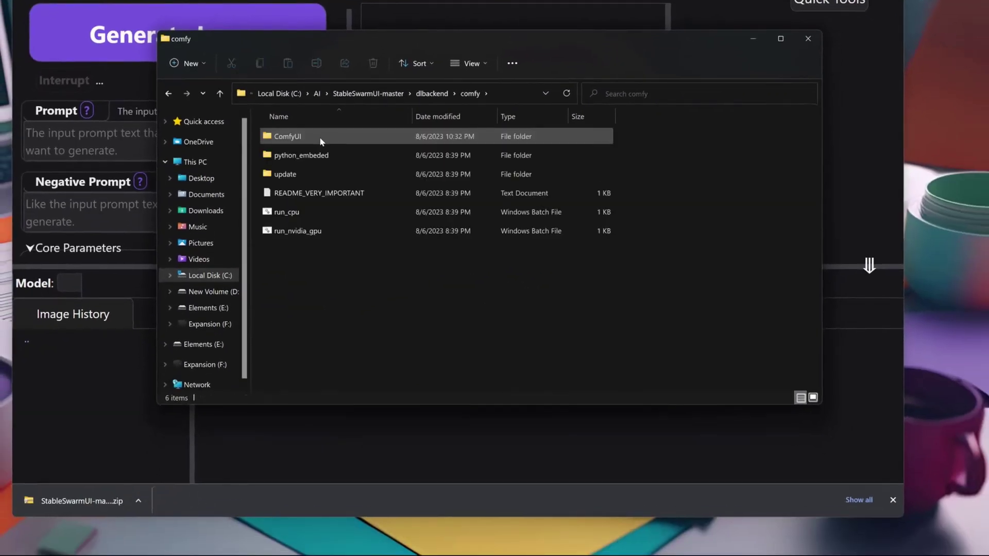
double_click(319, 137)
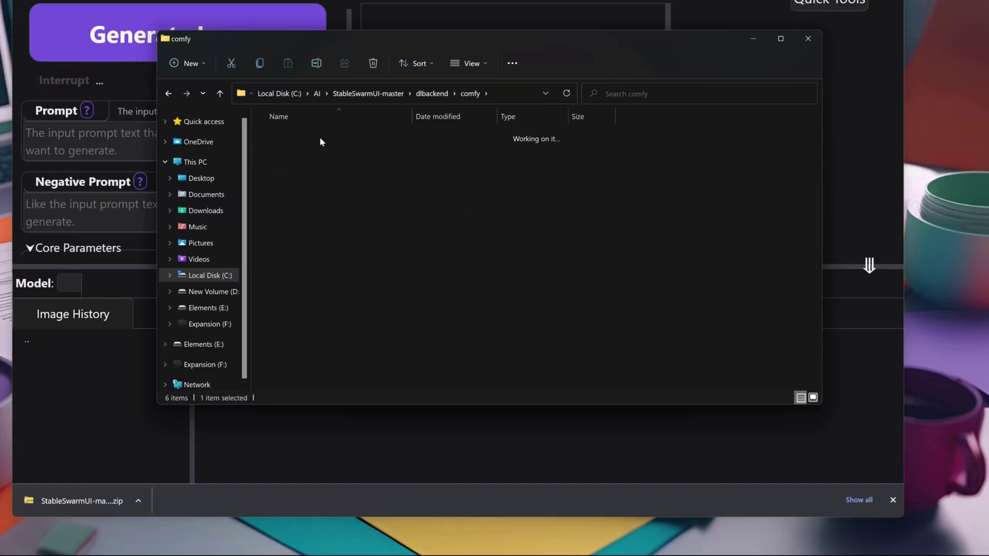
click(504, 101)
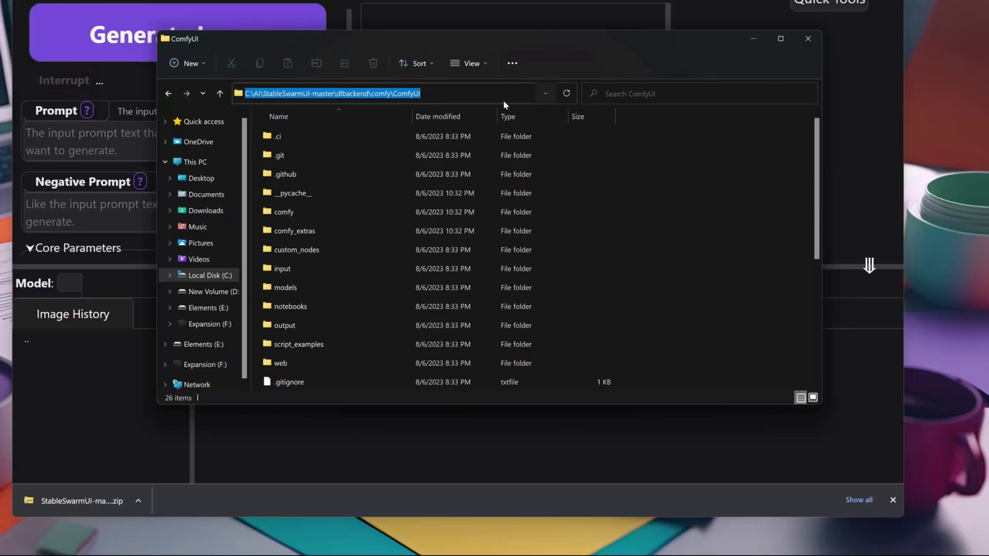
text(powershell)
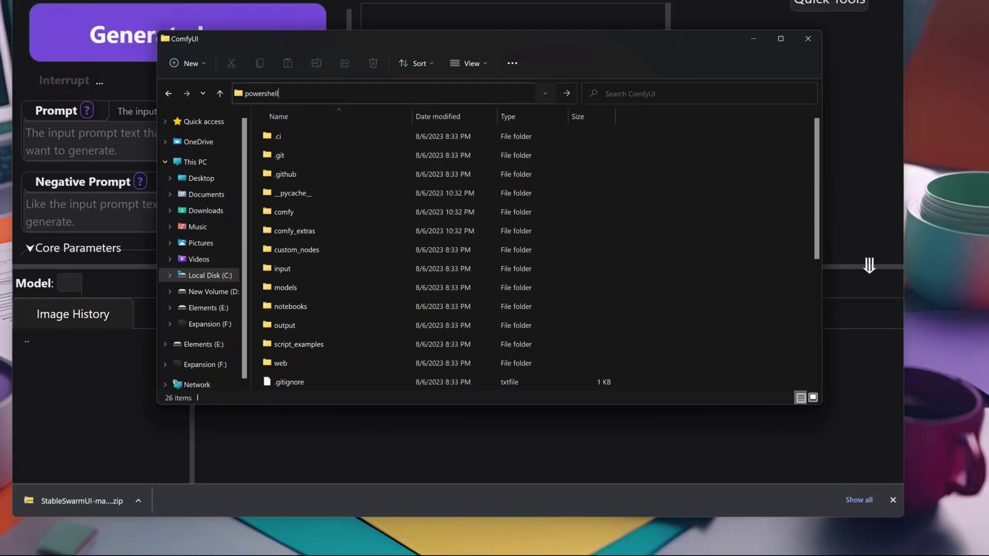
key(Return)
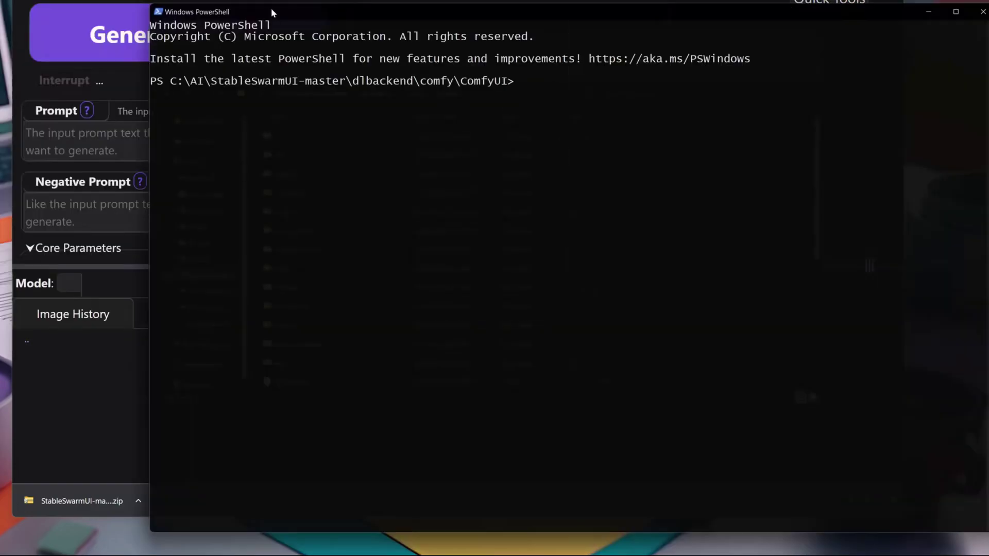
Step: List the ComfyUI folder, try python main.py, then run pip install -r requirements.txt
text(ls)
key(Return)
text(python main.py)
key(Return)
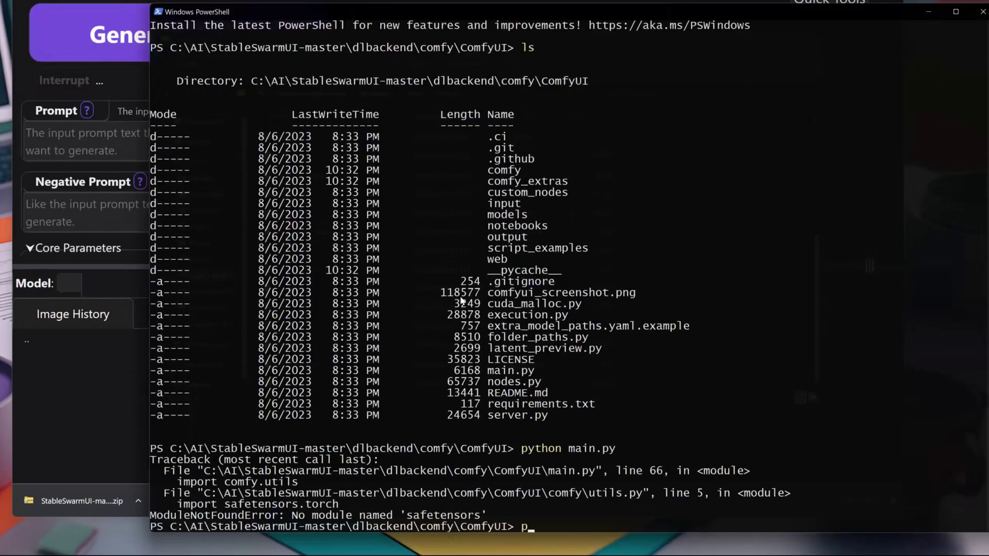
text(pip install -r requirements.t)
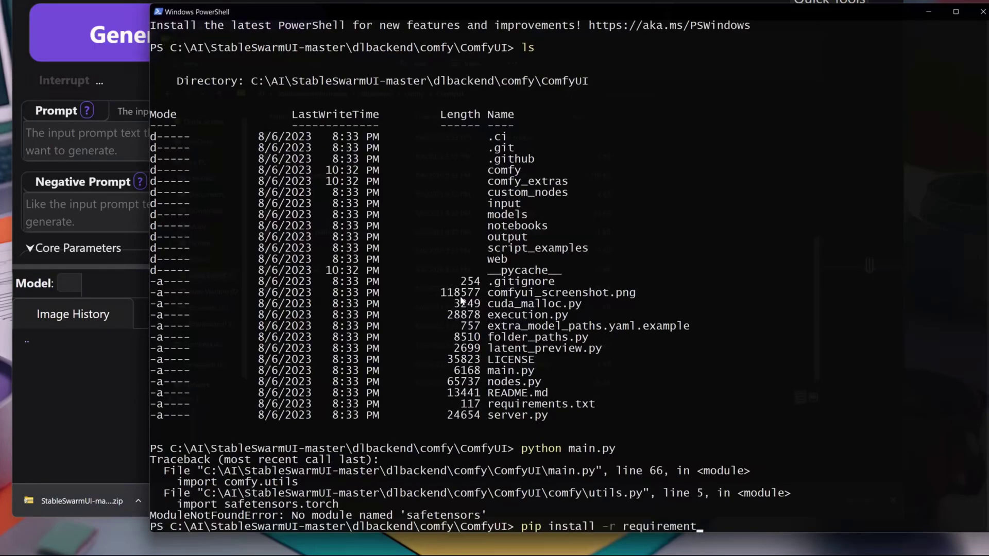
text(xt)
key(Return)
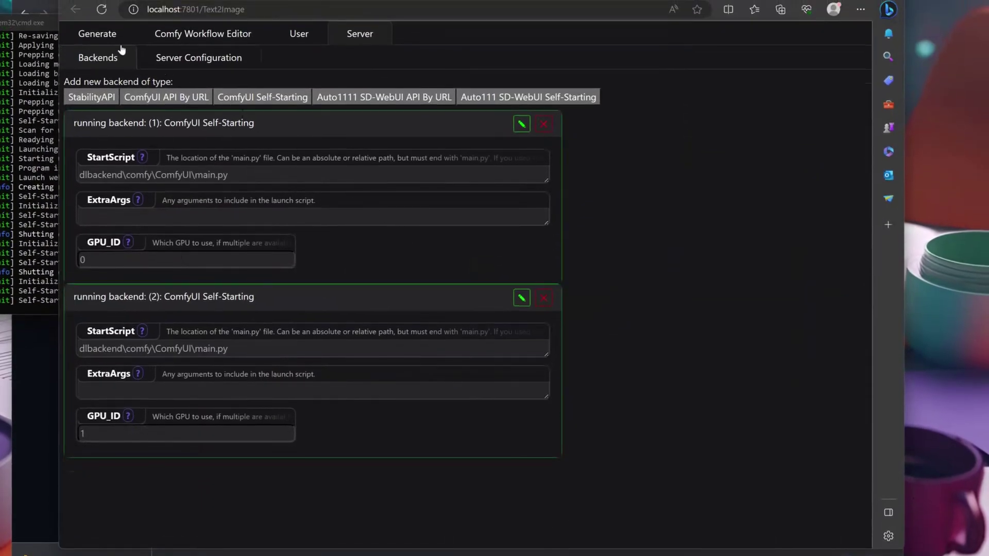
Step: On the Generate page, check the Model dropdown and keep SDXL base active
click(110, 40)
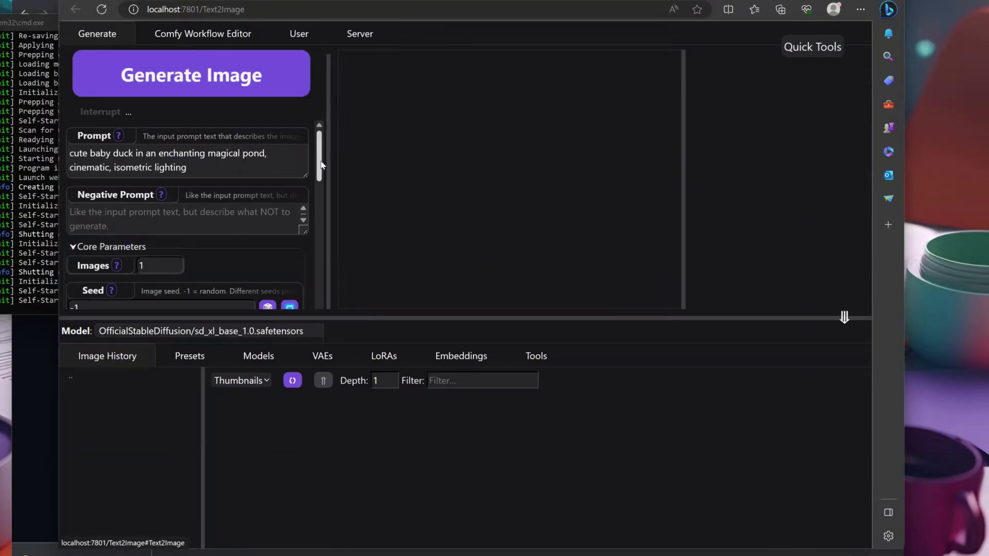
scroll(320, 164, down, 3)
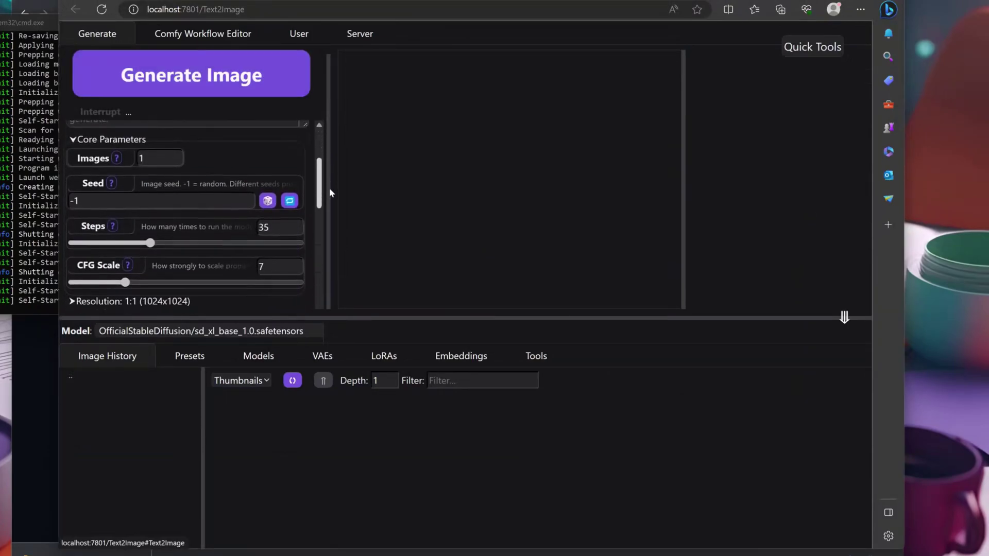
click(307, 333)
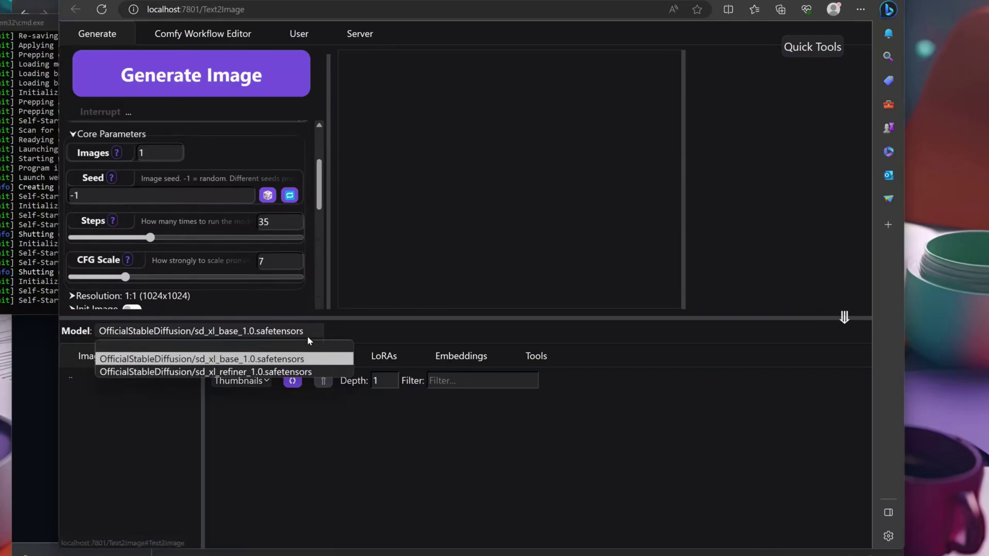
click(268, 359)
Step: In the OfficialStableDiffusion models folder, select the SDXL refiner, then switch back to SDXL base
click(258, 356)
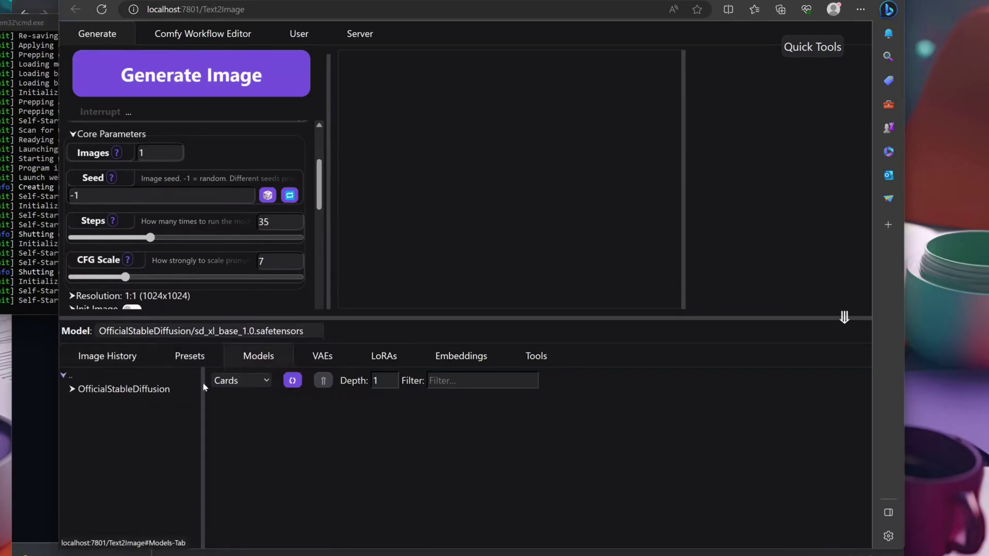
click(158, 390)
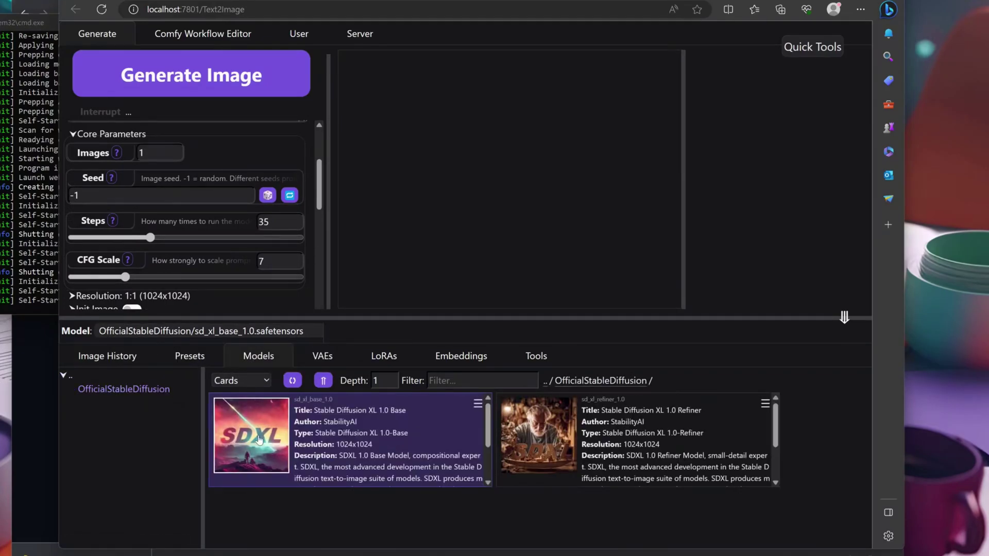
mouse_move(259, 439)
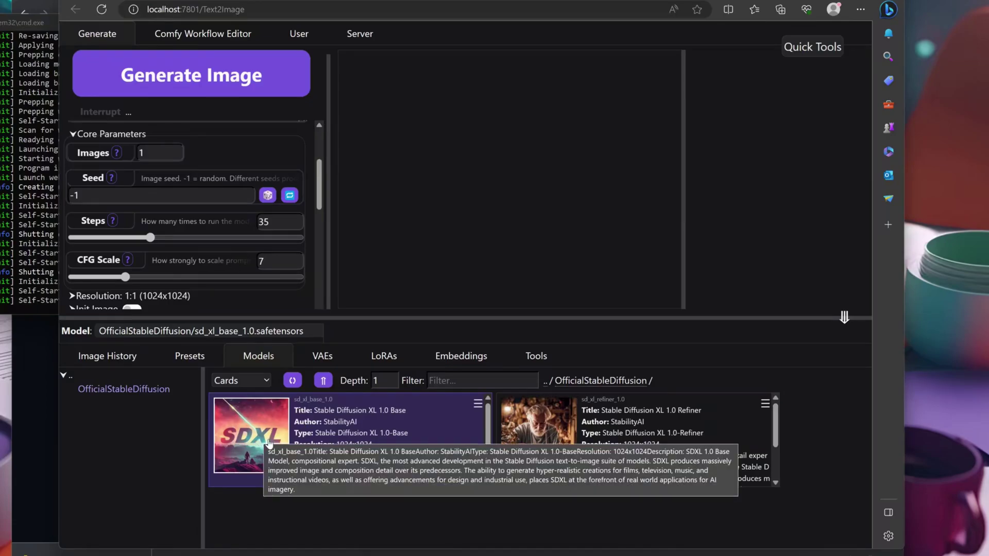
click(530, 423)
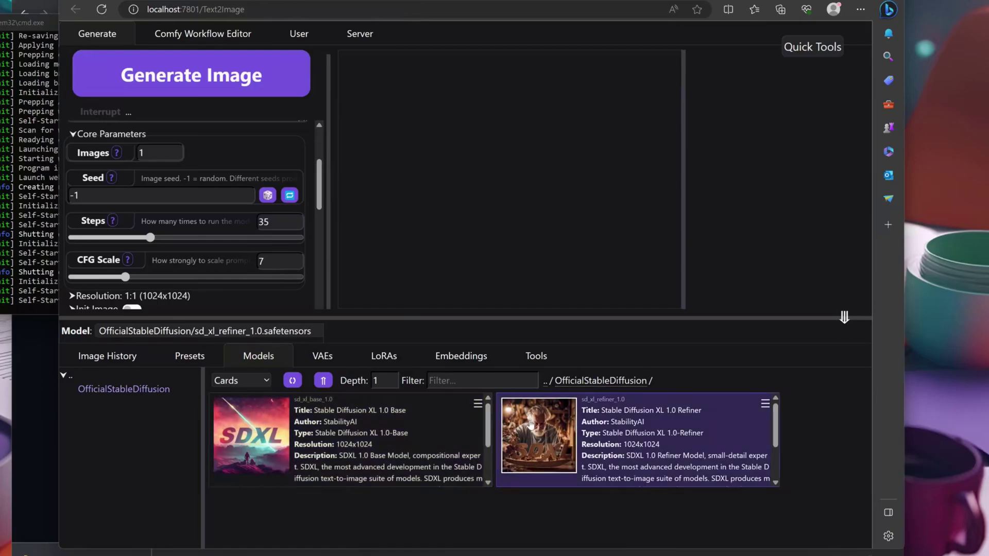
click(253, 433)
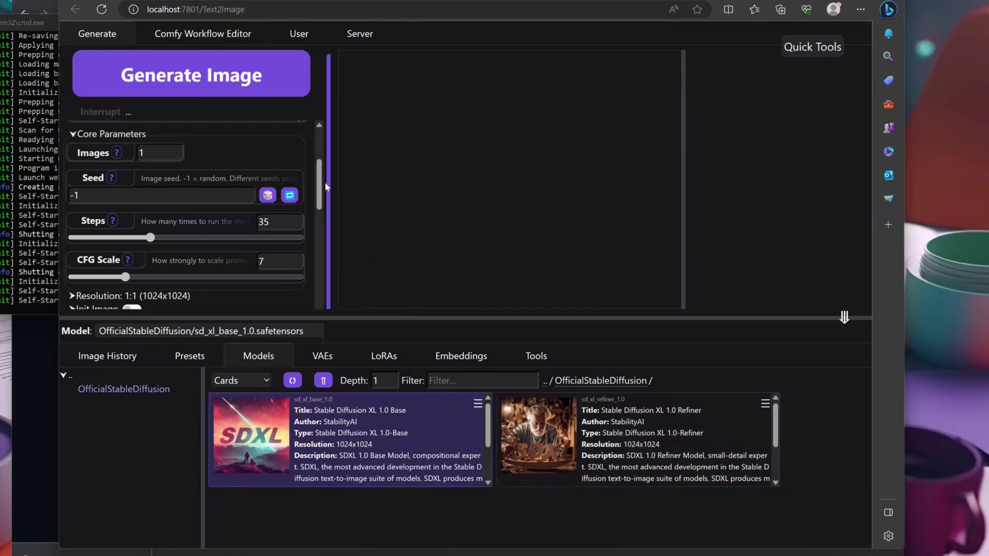
scroll(323, 192, down, 2)
scroll(322, 192, down, 3)
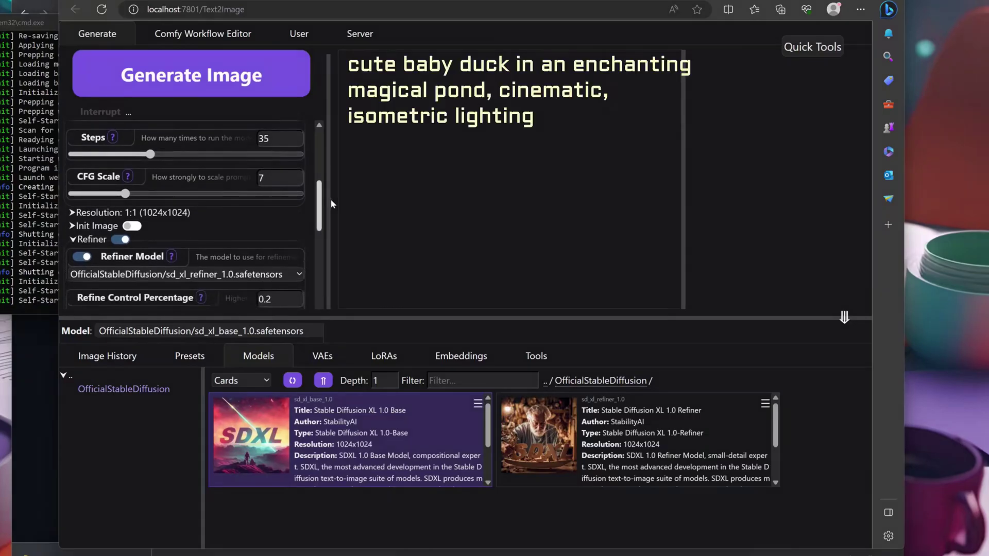
scroll(332, 204, down, 1)
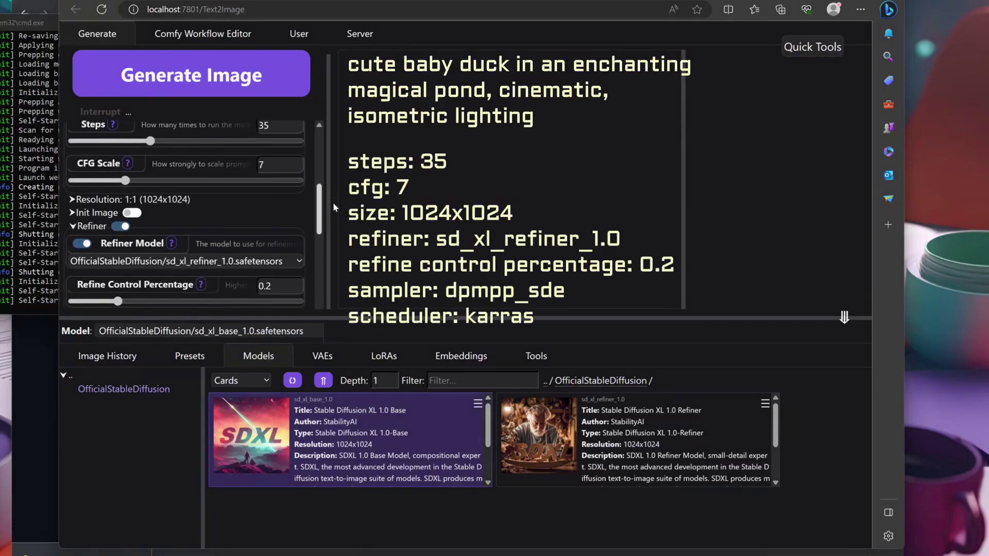
scroll(332, 203, down, 2)
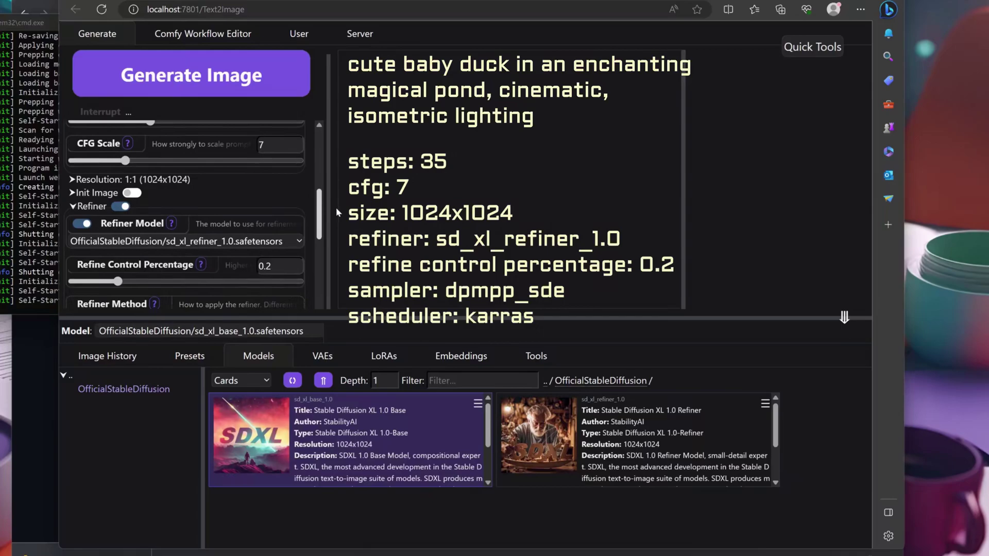
scroll(336, 207, down, 10)
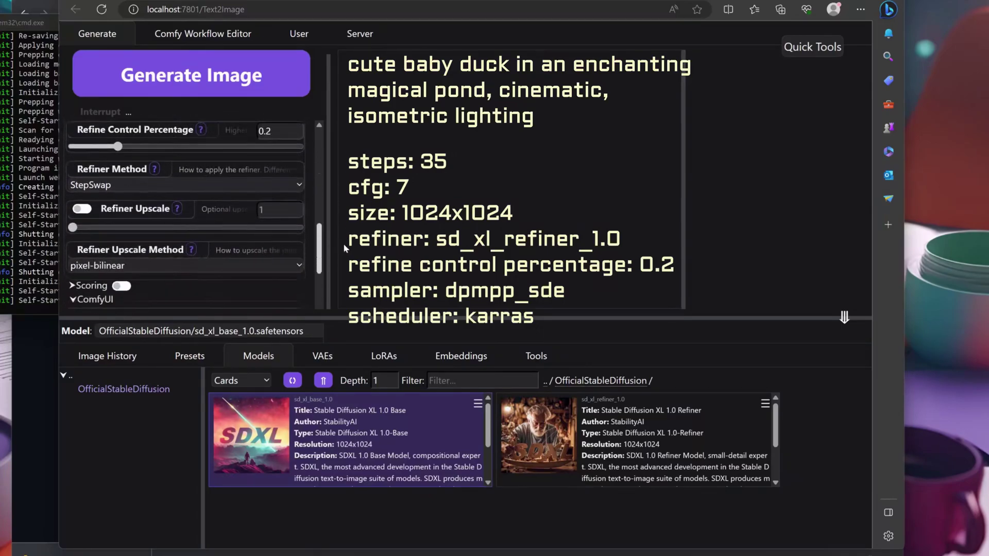
scroll(348, 266, down, 1)
scroll(348, 266, up, 8)
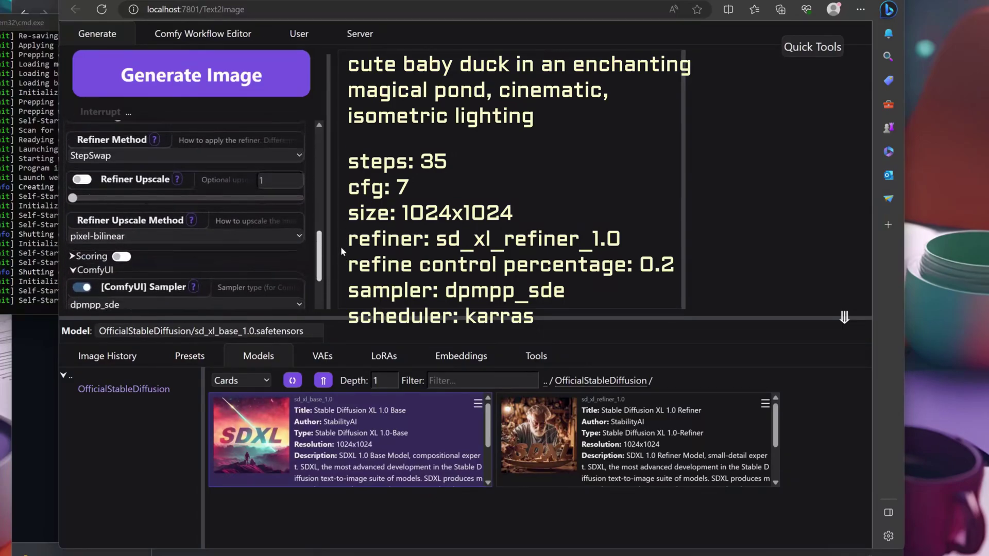
scroll(336, 218, up, 3)
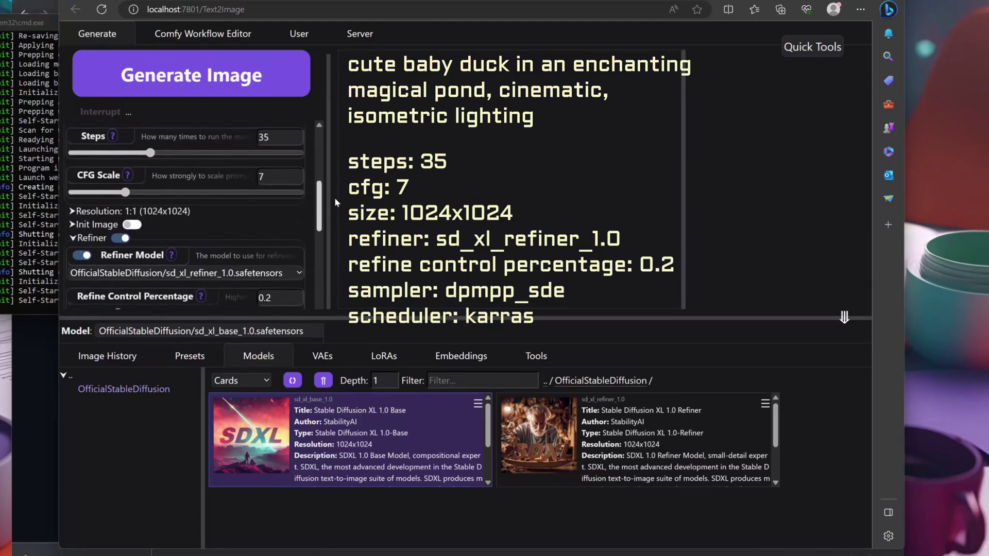
scroll(335, 197, down, 15)
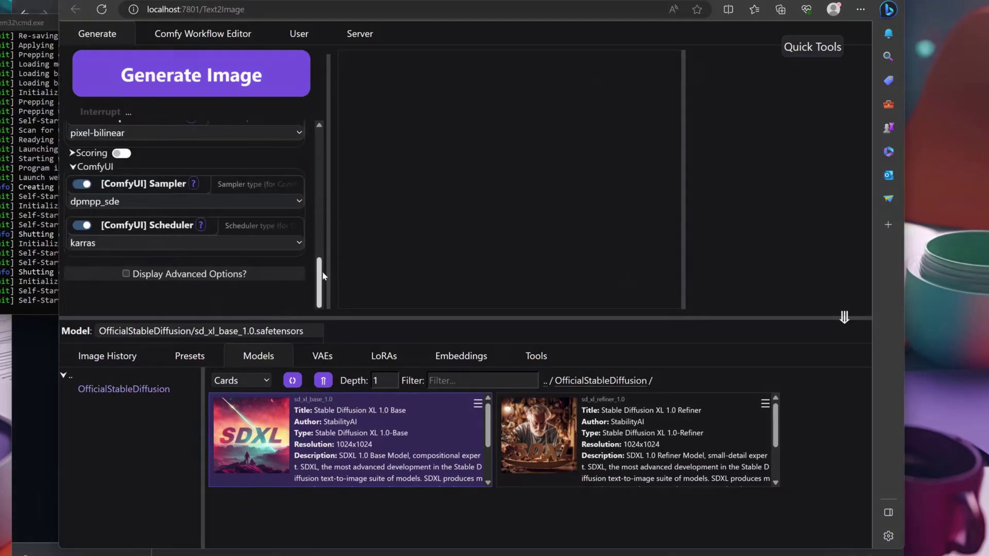
Step: Generate the baby duck image, view it full size, then close the viewer
click(271, 89)
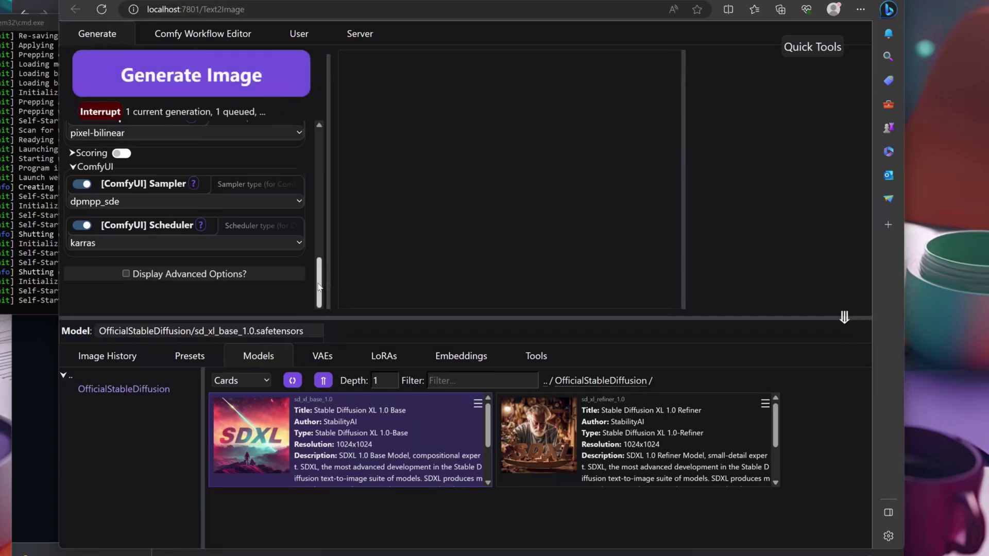
scroll(318, 287, up, 10)
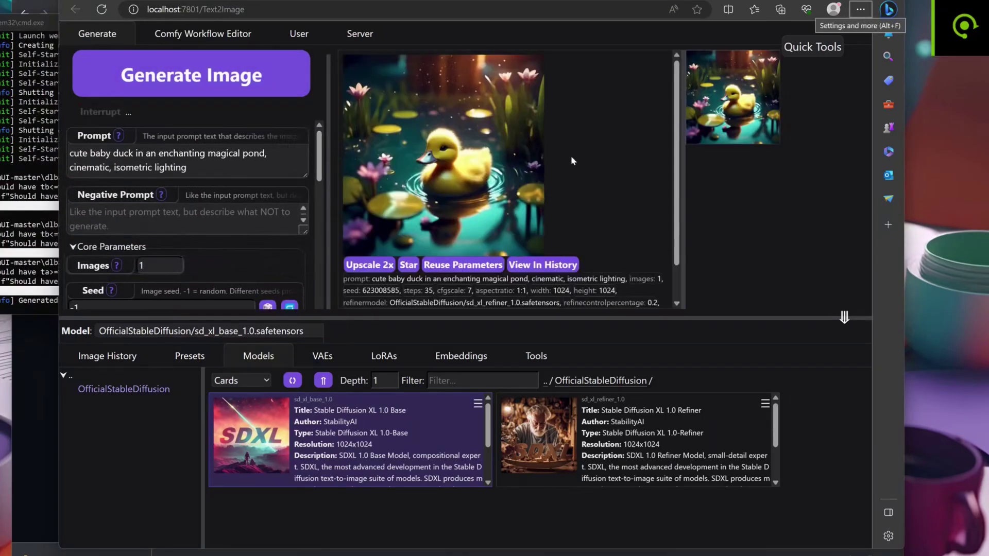
click(488, 169)
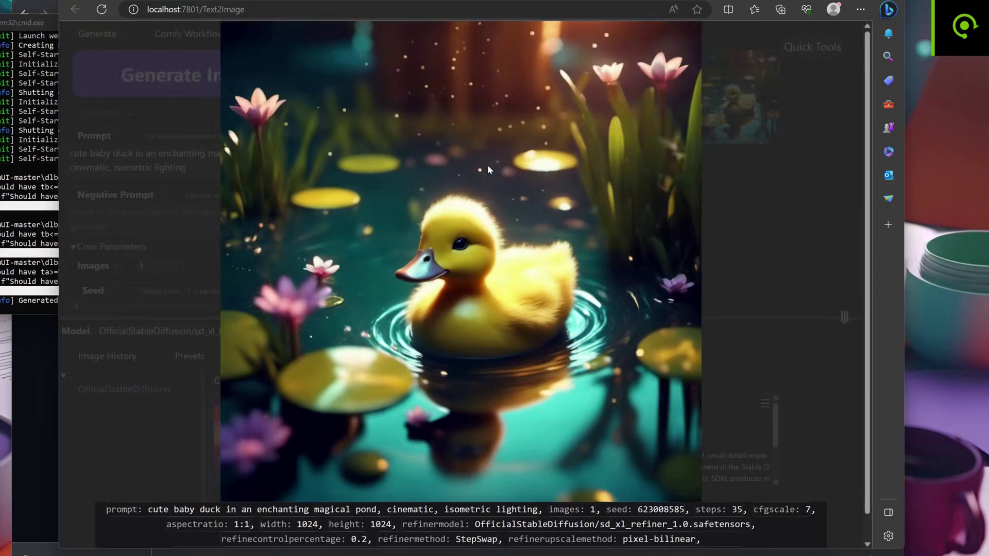
click(812, 248)
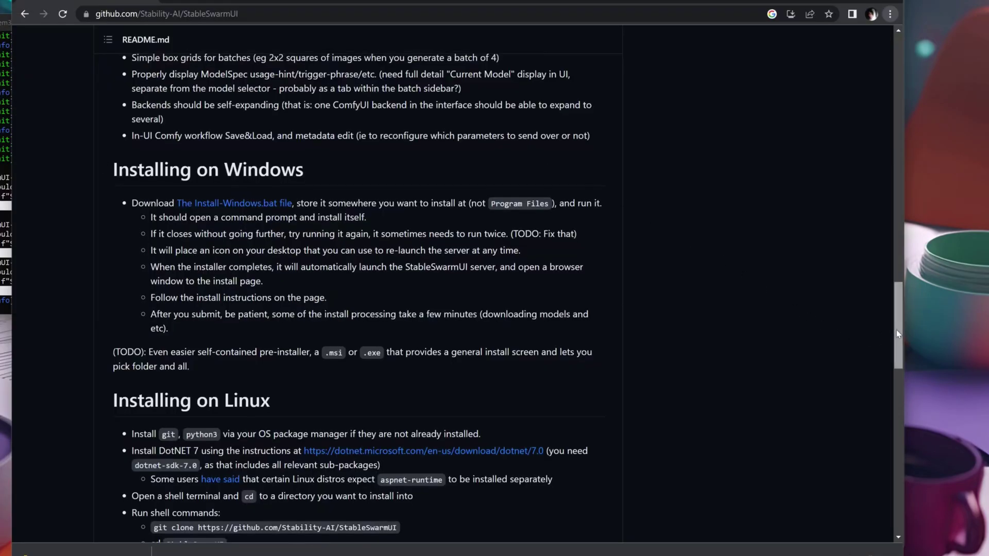
Step: Scroll the README, highlight the LoRAs, ControlNets entry, and open the Google Colab link in a new tab
drag(896, 330, 905, 288)
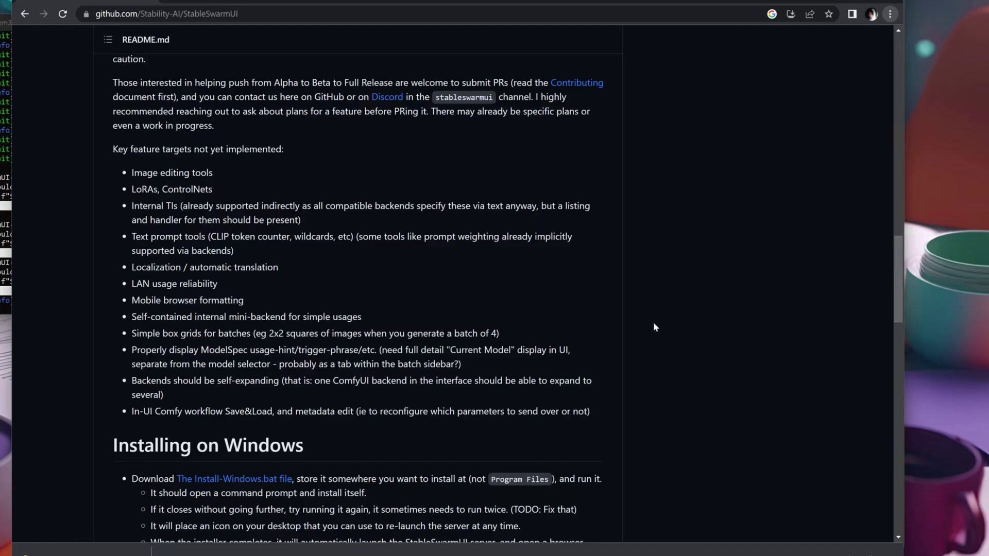
drag(132, 190, 215, 189)
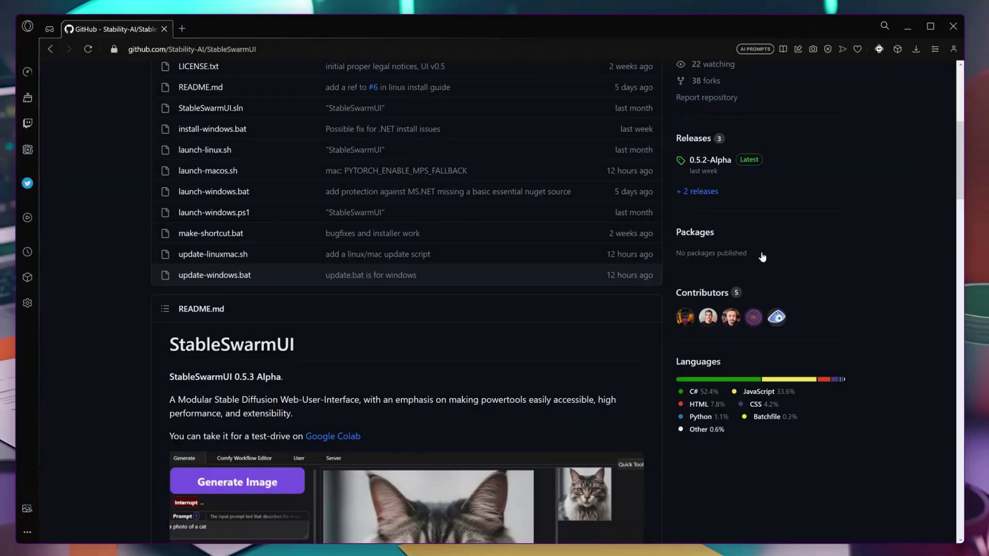
middle_click(349, 439)
Step: Bring up the StableSwarmUI colab-notebook.ipynb in Google Colab, showing its install and launch cells
click(239, 30)
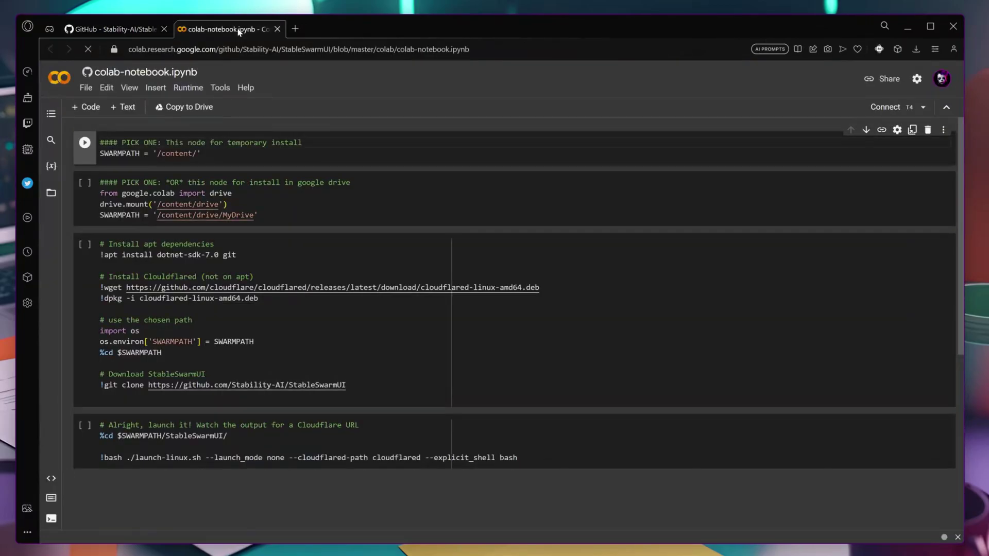